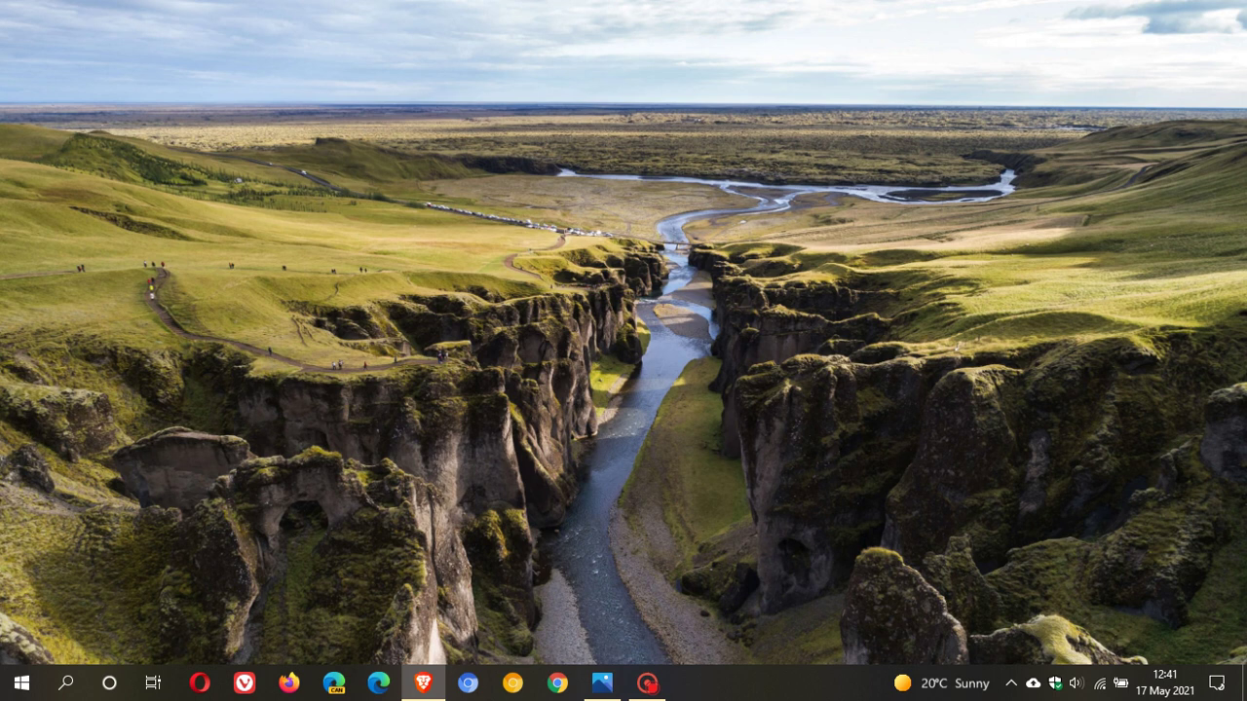
Bring the Photos window showing Action-Center.jpg to the front
{"action": "left_click", "coordinate": [602, 683]}
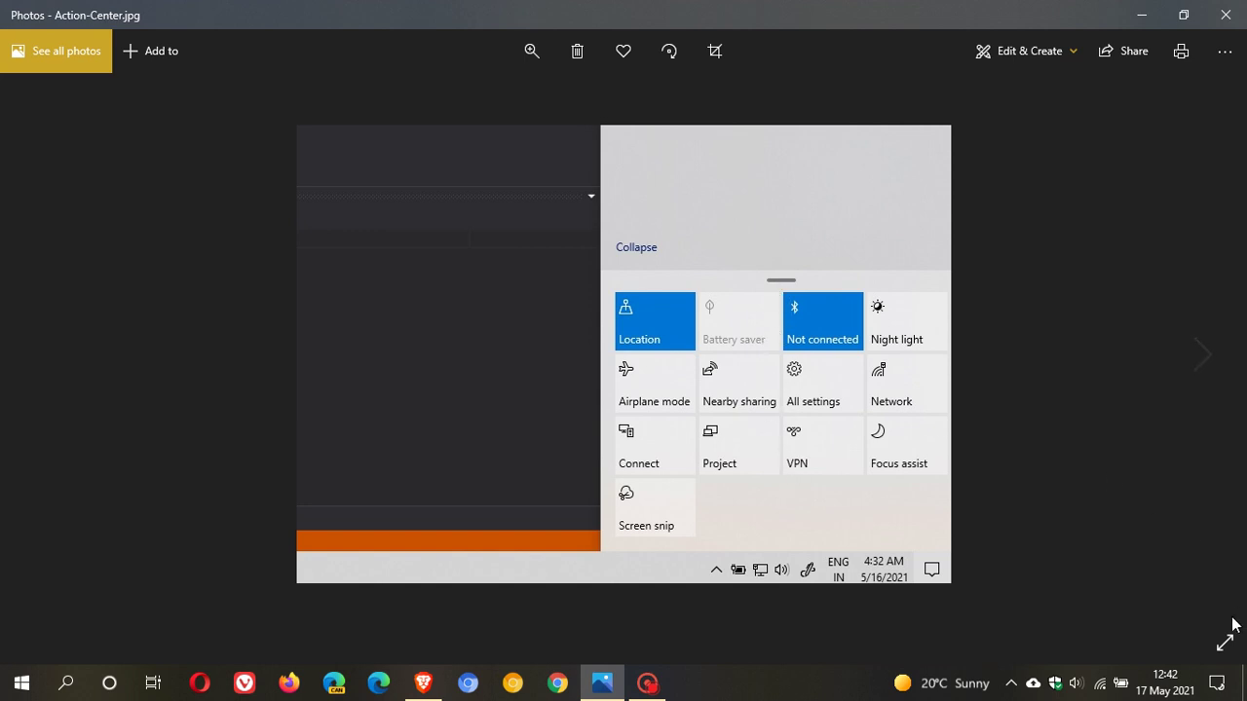
{"action": "left_click", "coordinate": [1215, 684]}
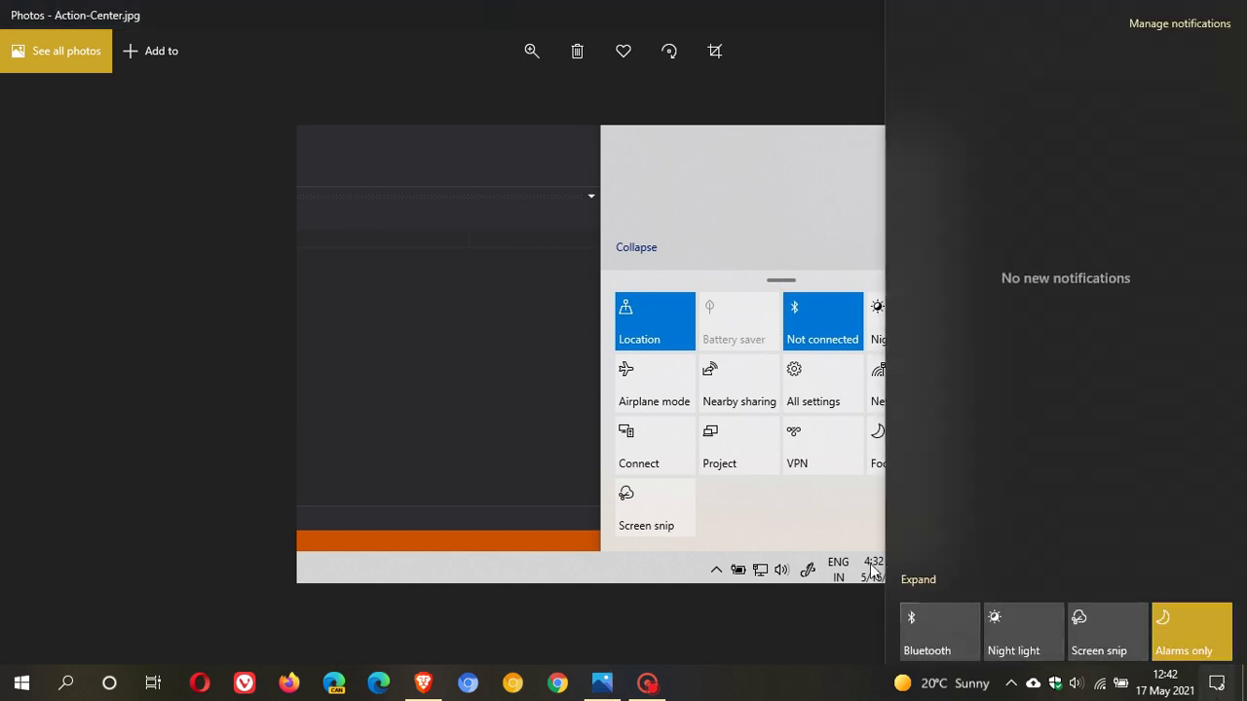
{"action": "left_click", "coordinate": [915, 580]}
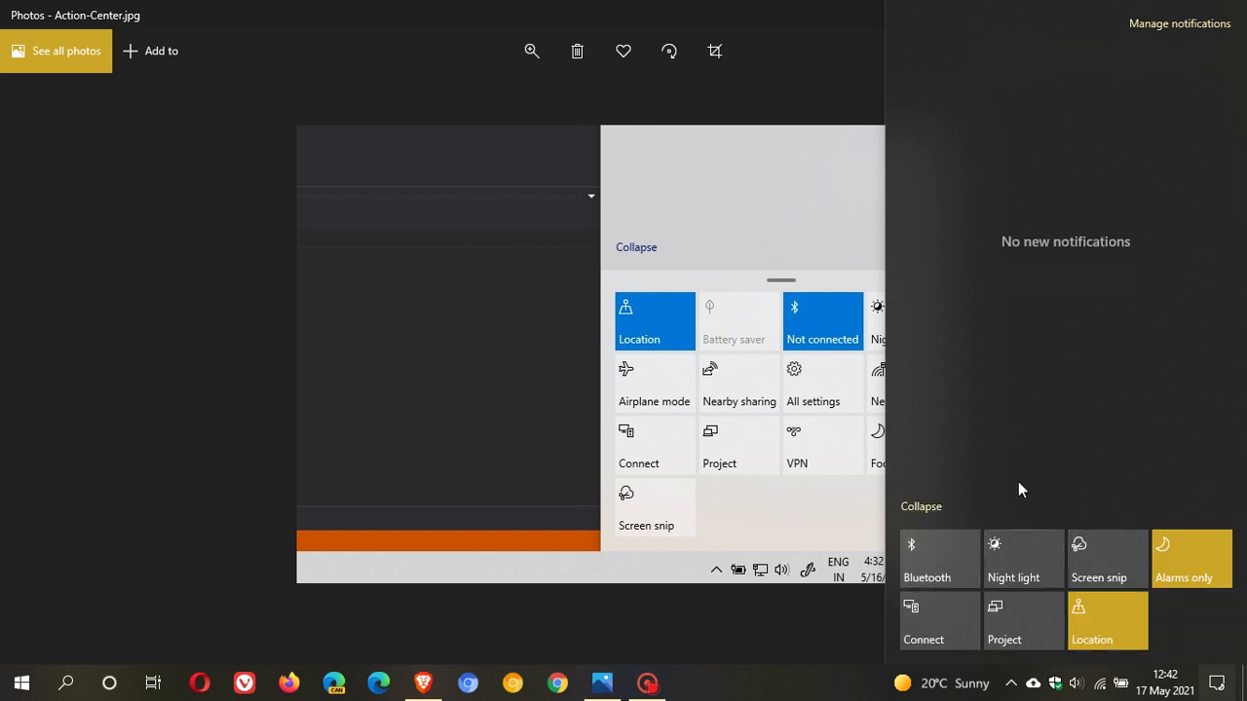
{"action": "left_click", "coordinate": [919, 508]}
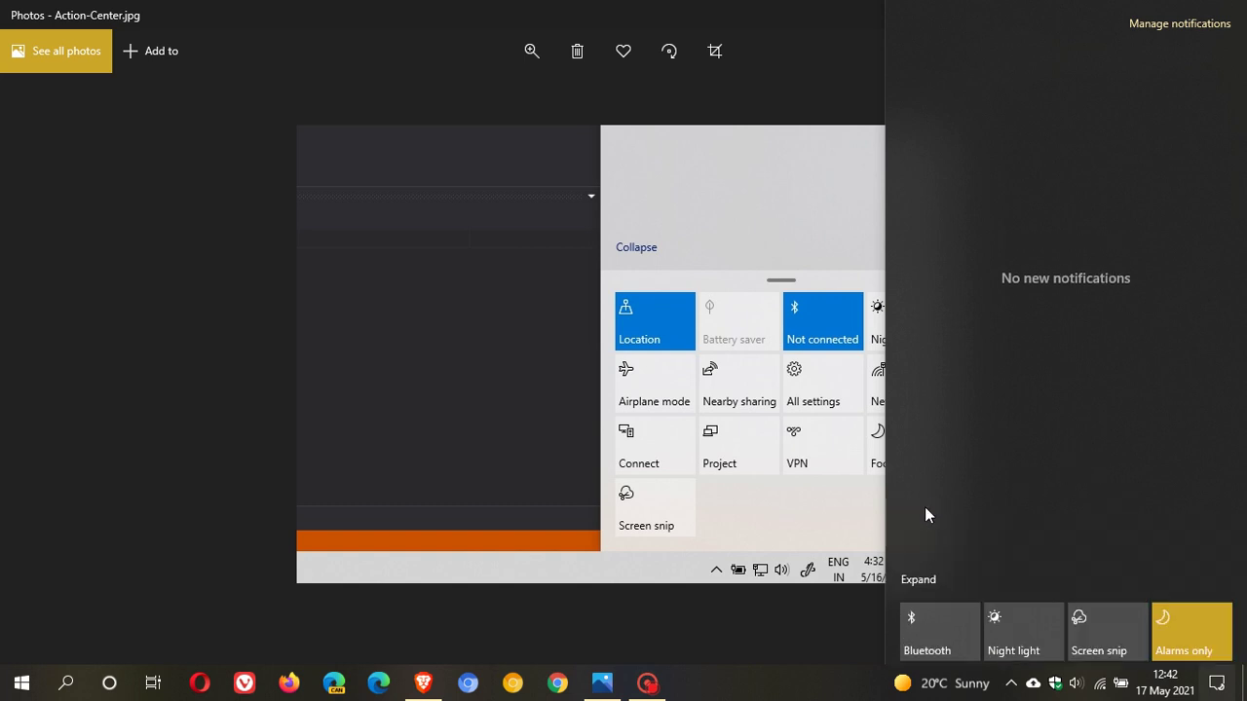
{"action": "left_click", "coordinate": [796, 633]}
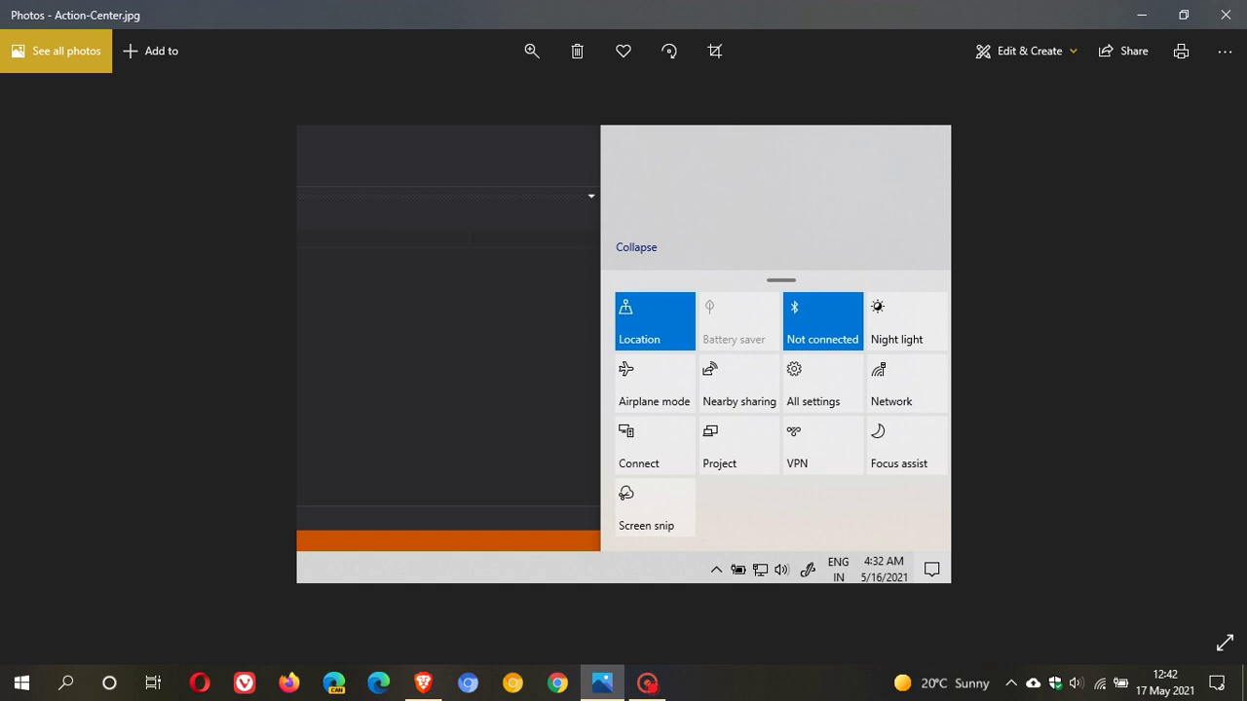
Advance to New-Action-Center.gif, watch the animation, then minimize Photos
{"action": "key", "text": "Right"}
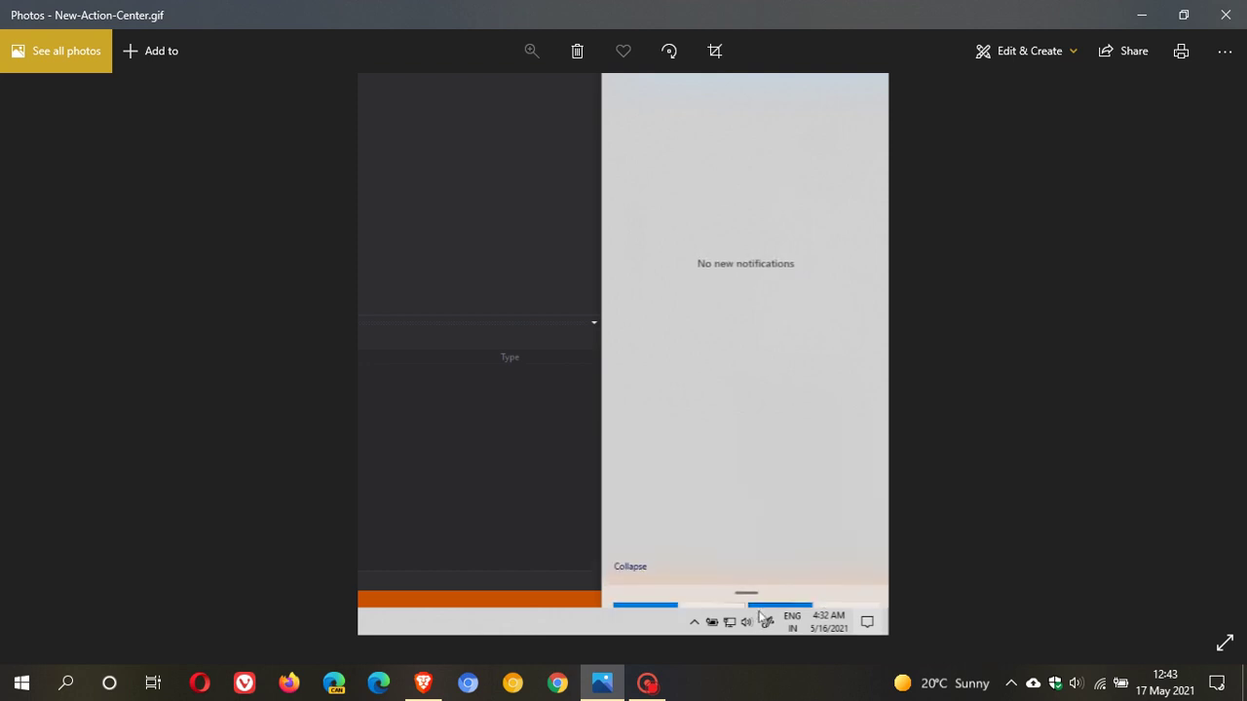
{"action": "left_click", "coordinate": [1141, 24]}
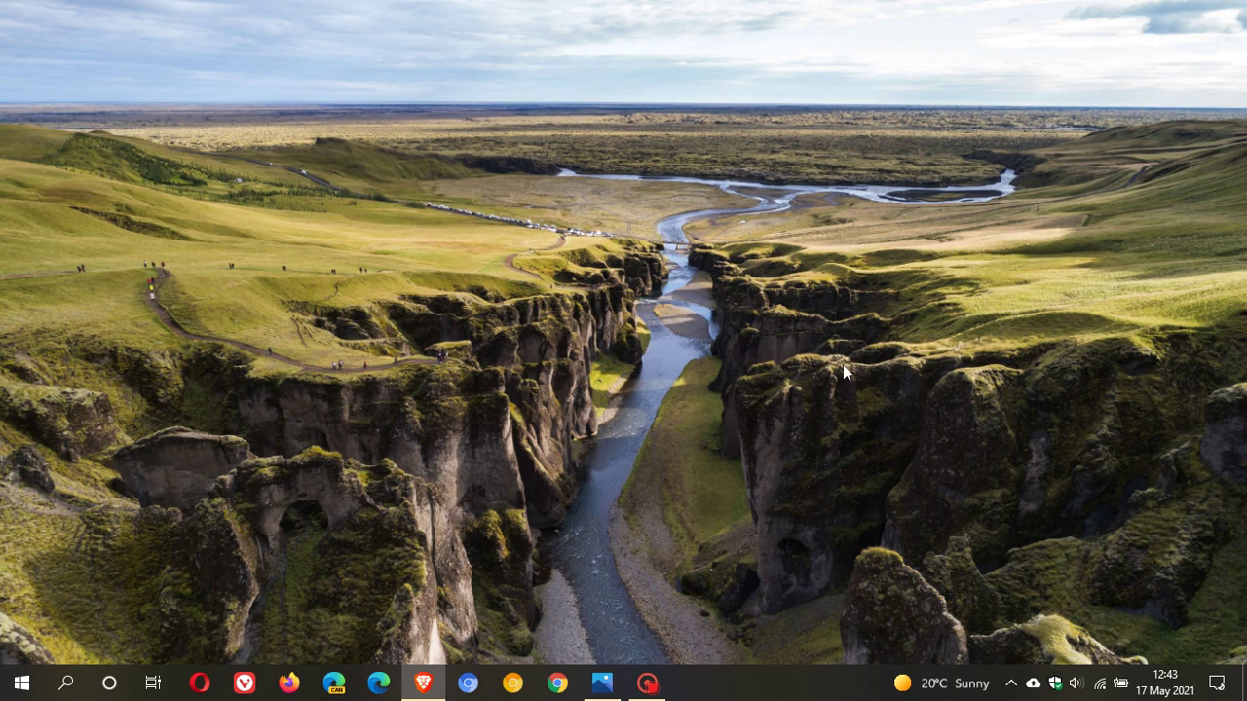